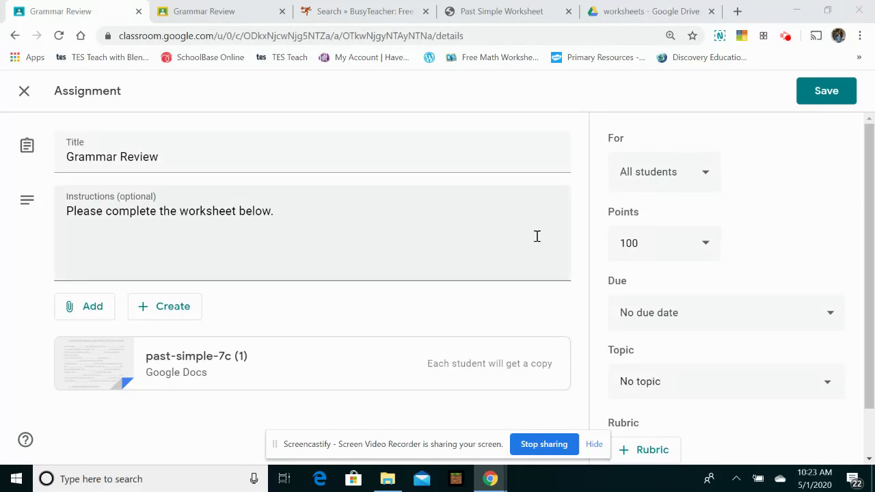
# Save the Grammar Review assignment edits, keeping the past-simple-7c worksheet at 100 points
pyautogui.click(822, 89)
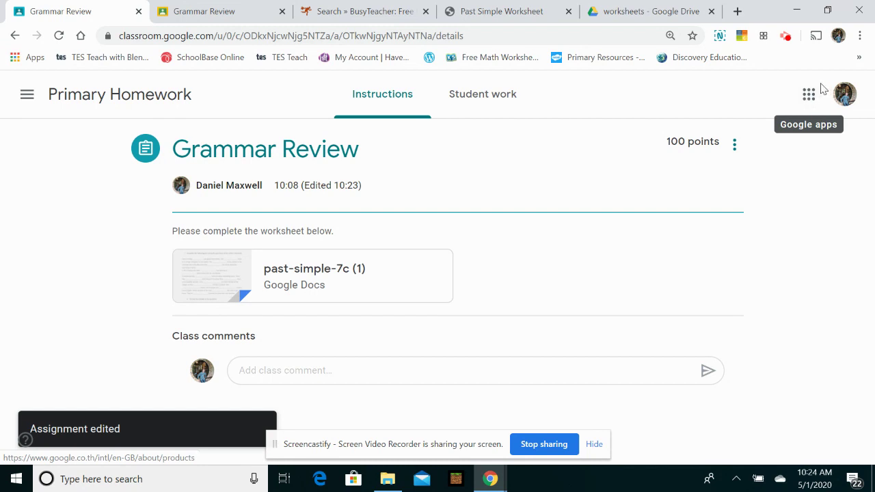
# Go to Student work and open the first student's past-simple-7c worksheet copy
pyautogui.click(488, 101)
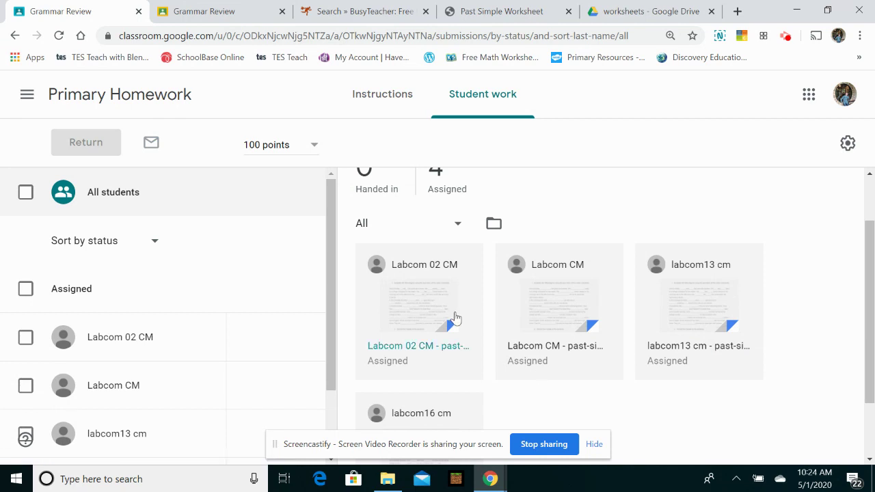
pyautogui.scroll(1, 479, 236)
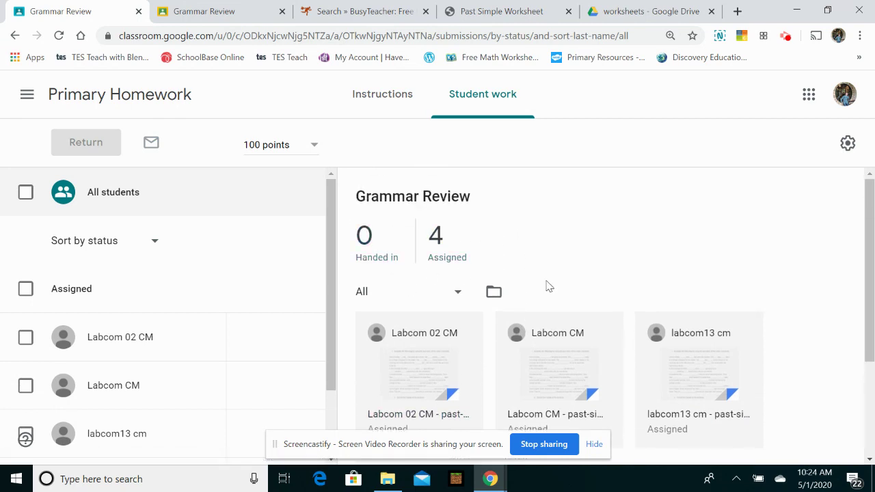
pyautogui.scroll(-1, 551, 284)
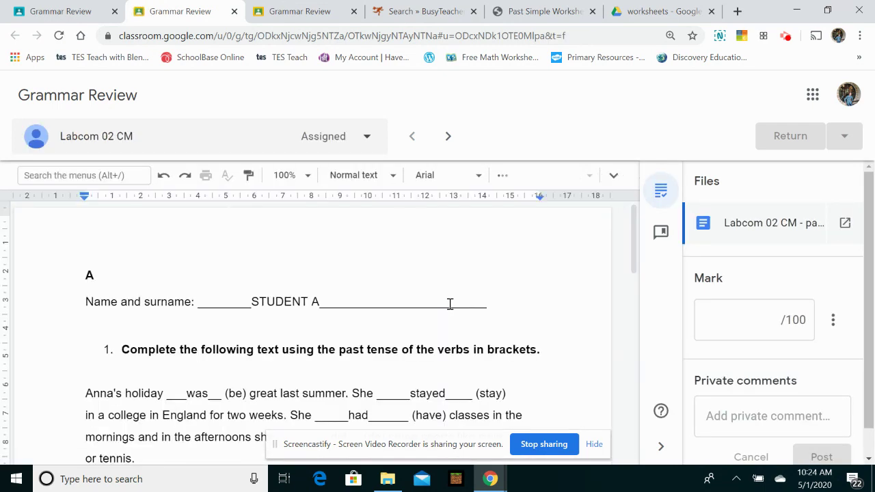
# Read through the first student's answers, then advance to the next student's copy
pyautogui.scroll(-1, 192, 378)
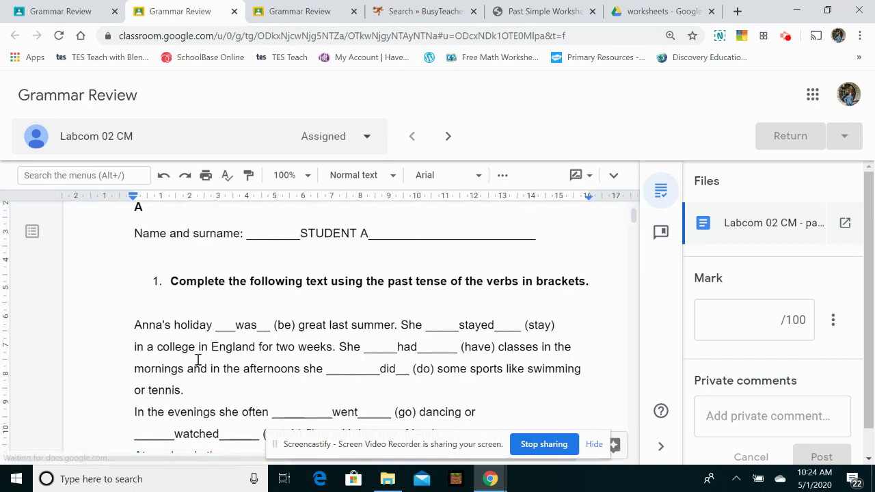
pyautogui.scroll(-1, 219, 337)
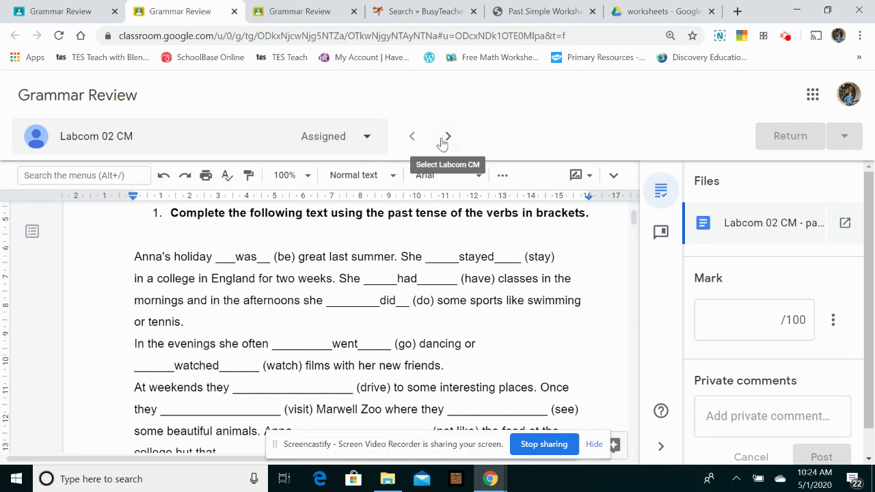
pyautogui.scroll(2, 412, 313)
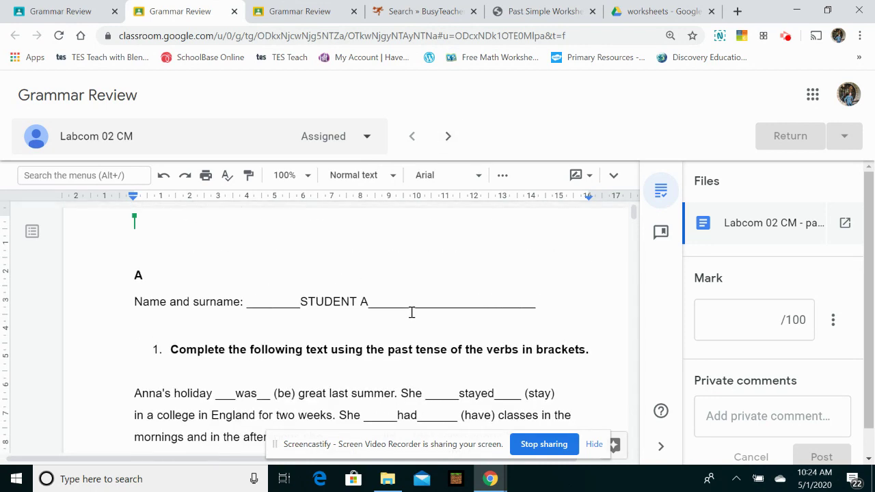
pyautogui.click(447, 136)
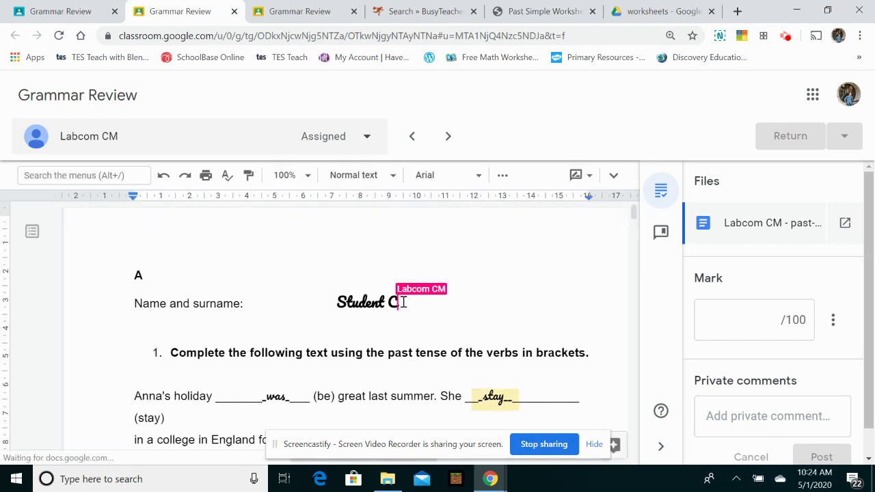
# Inspect the name Student C and the answer 'stay', then advance to the third student
pyautogui.moveTo(404, 302); pyautogui.dragTo(297, 303)
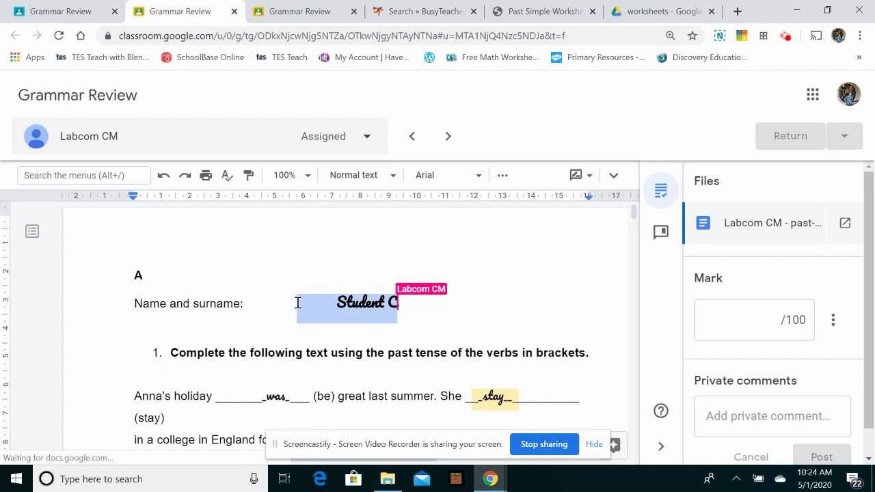
pyautogui.click(365, 332)
pyautogui.scroll(-1, 321, 386)
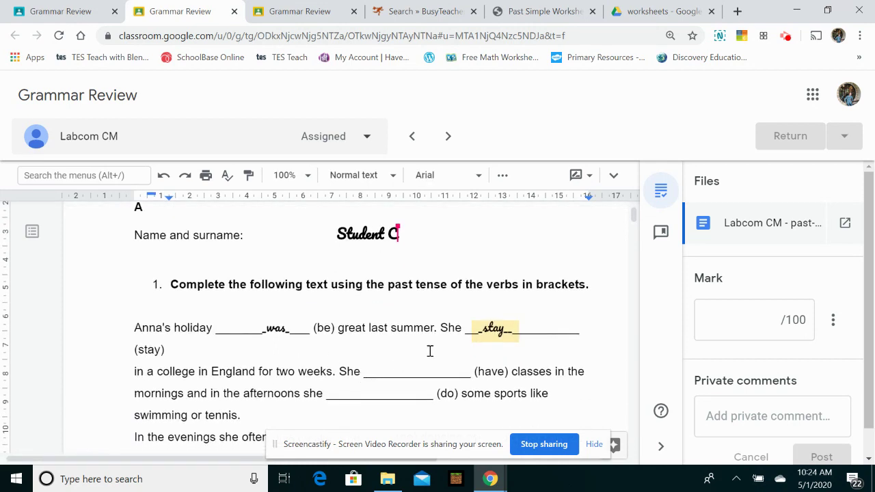
pyautogui.moveTo(516, 330); pyautogui.dragTo(479, 330)
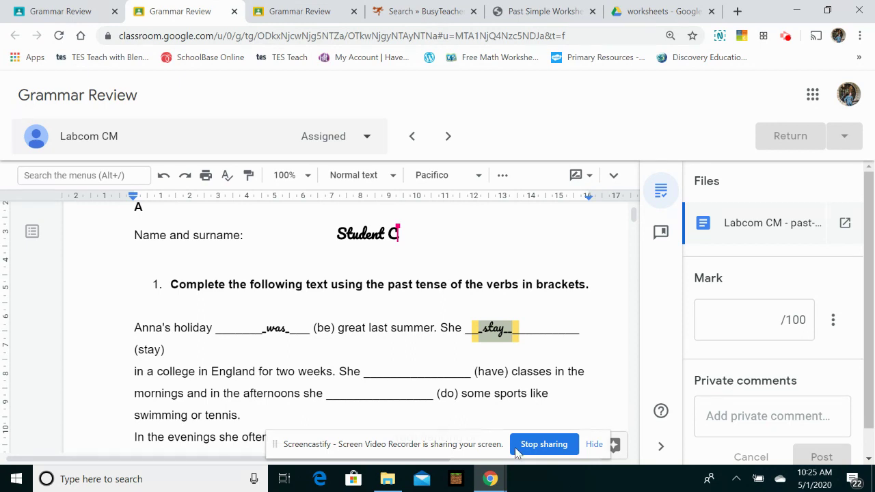
pyautogui.click(595, 446)
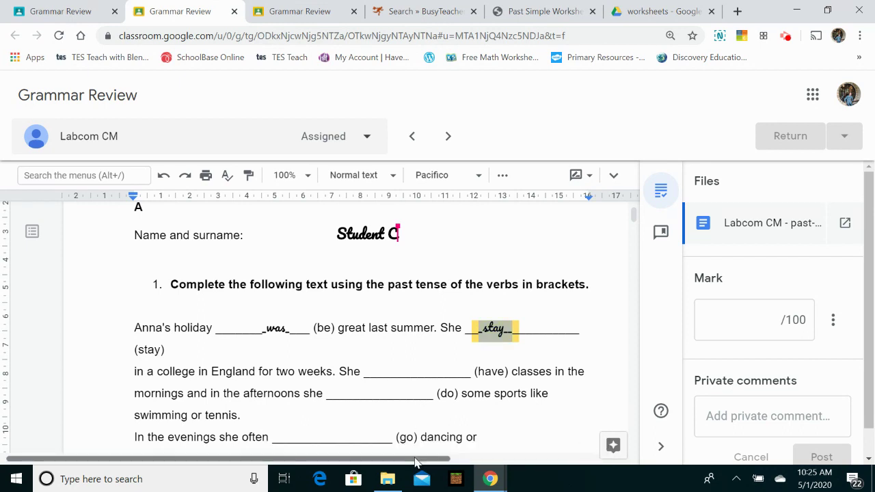
pyautogui.moveTo(415, 463); pyautogui.dragTo(449, 468)
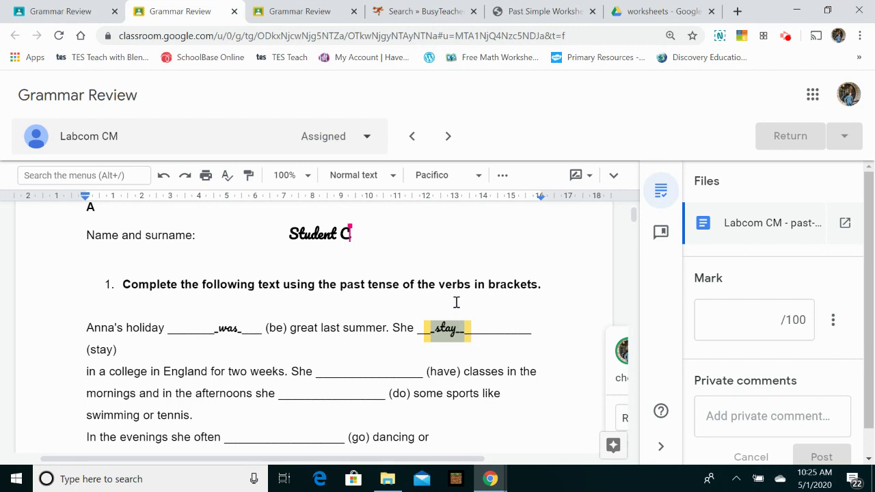
pyautogui.click(449, 137)
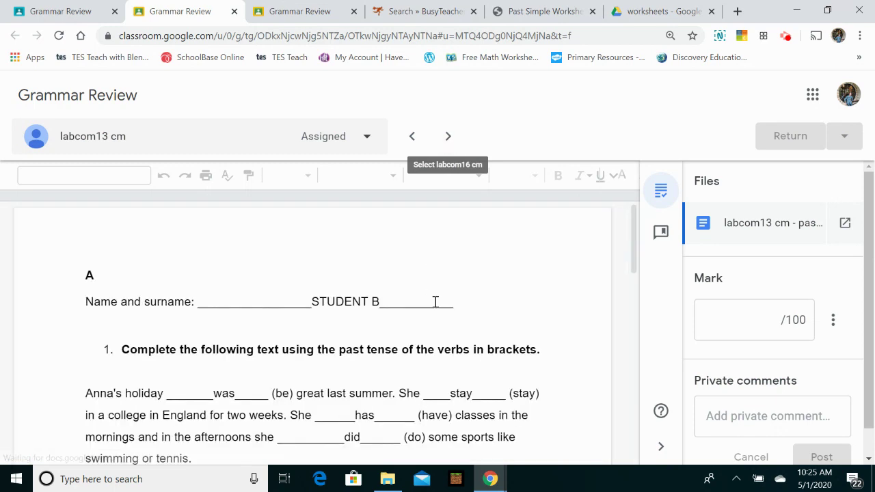
# Add a 'please check' comment on the third student's answer 'stay'
pyautogui.scroll(-1, 401, 342)
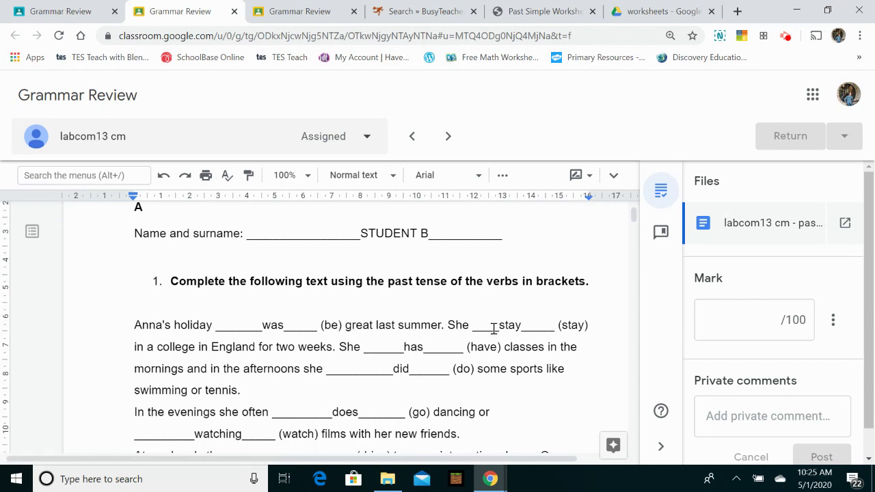
pyautogui.moveTo(527, 327); pyautogui.dragTo(497, 328)
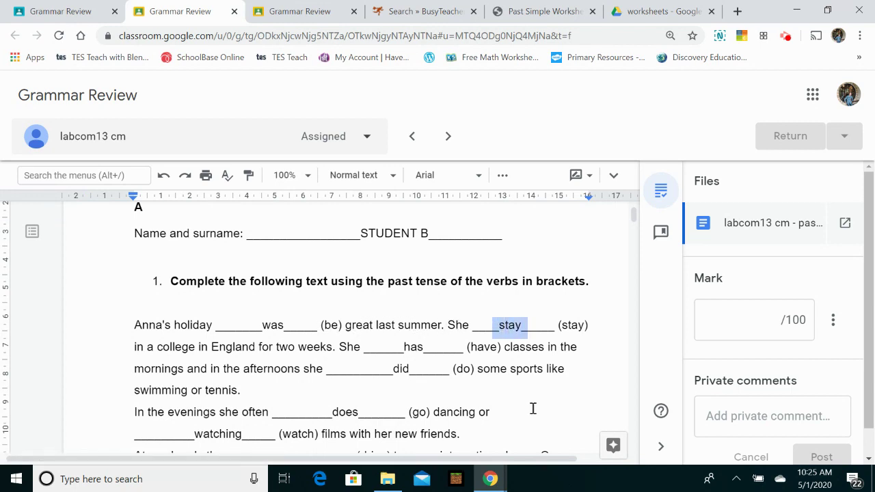
pyautogui.moveTo(559, 459); pyautogui.dragTo(613, 452)
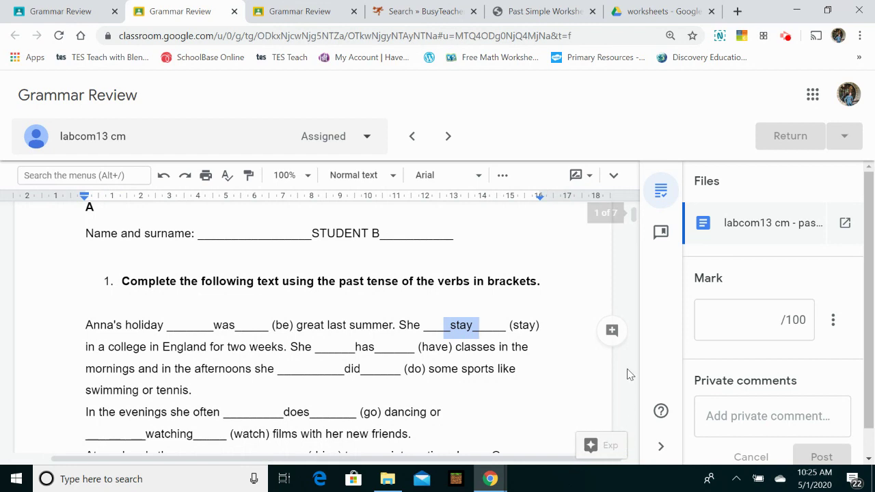
pyautogui.click(613, 331)
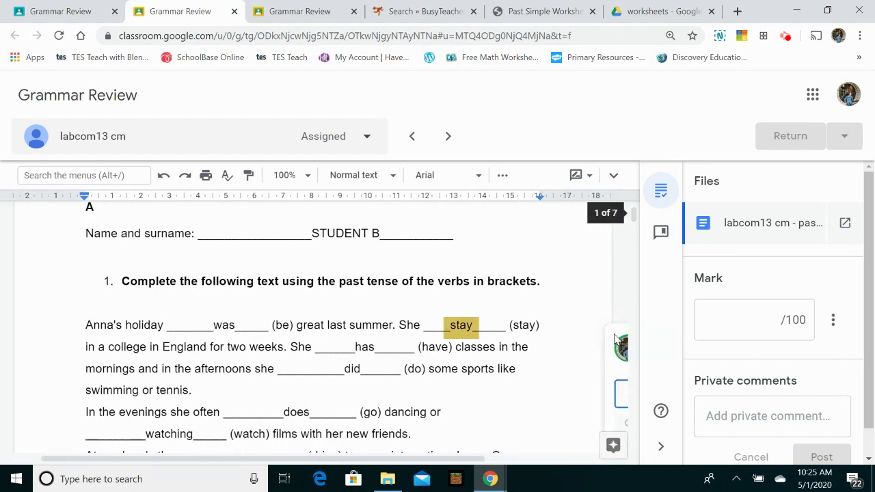
pyautogui.write('please ch')
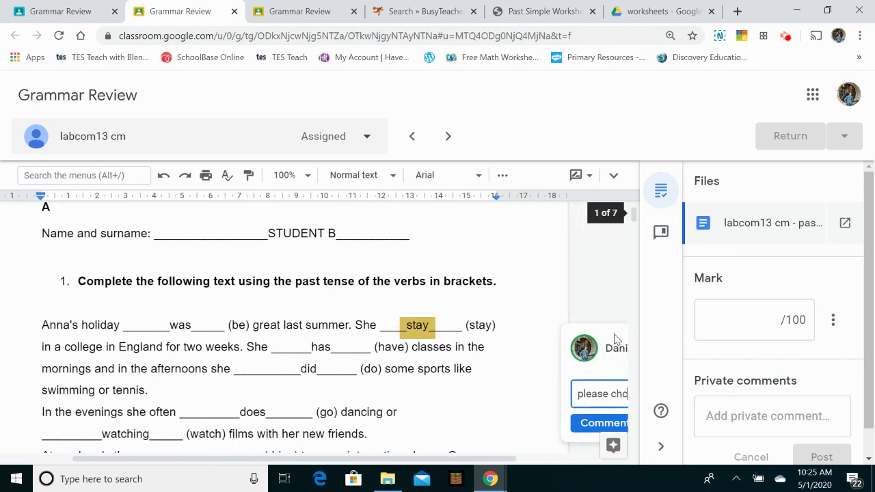
pyautogui.write('eck')
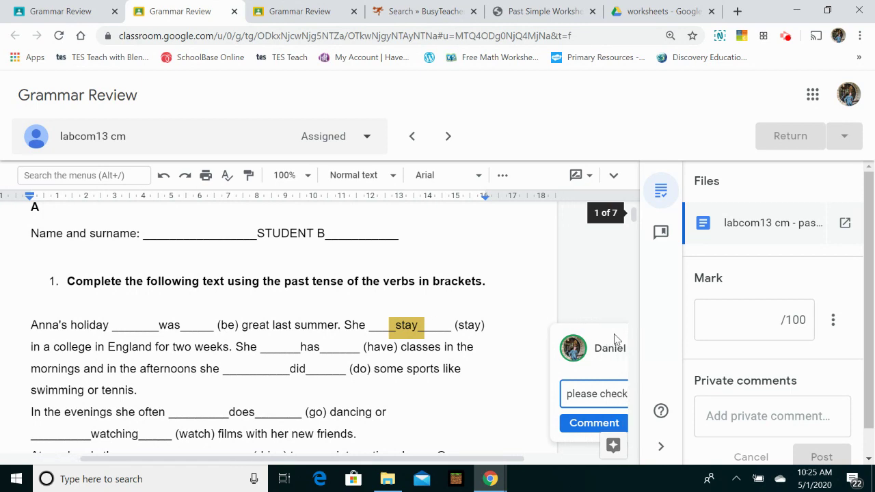
pyautogui.click(607, 423)
# Add a 'please check' comment on the answer 'has', then select 'does'
pyautogui.moveTo(387, 347); pyautogui.dragTo(355, 342)
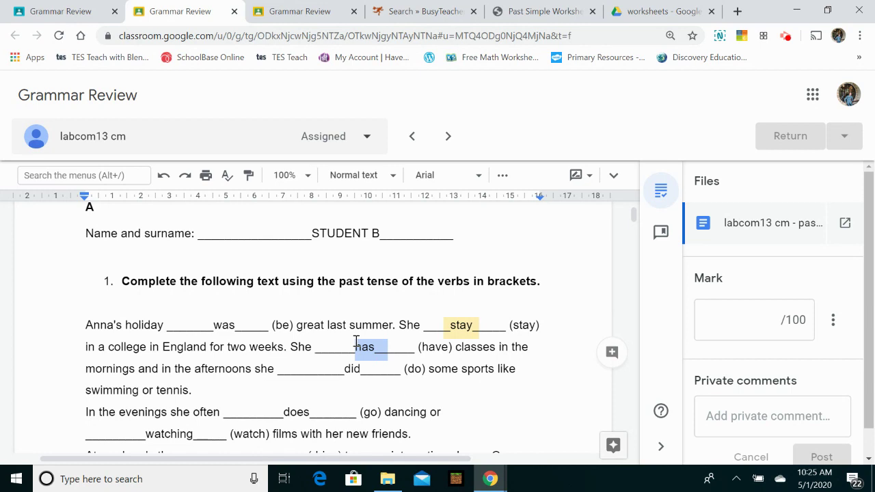
pyautogui.click(612, 352)
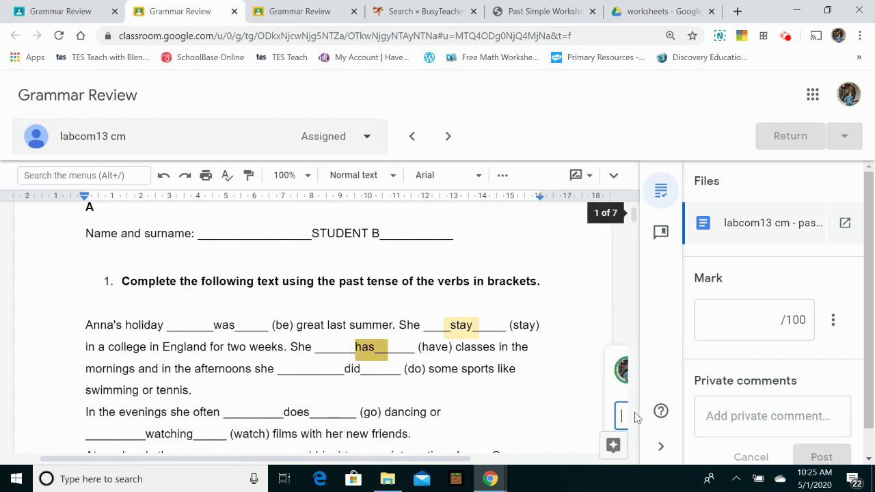
pyautogui.write('please check')
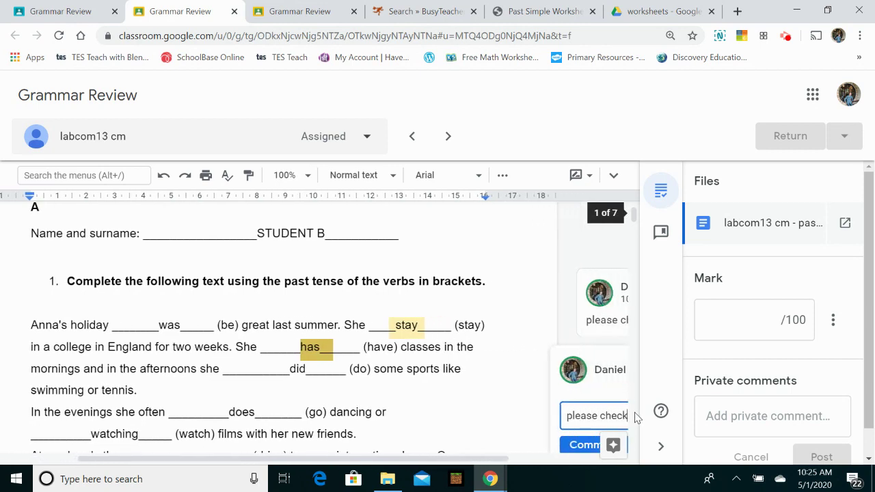
pyautogui.click(586, 444)
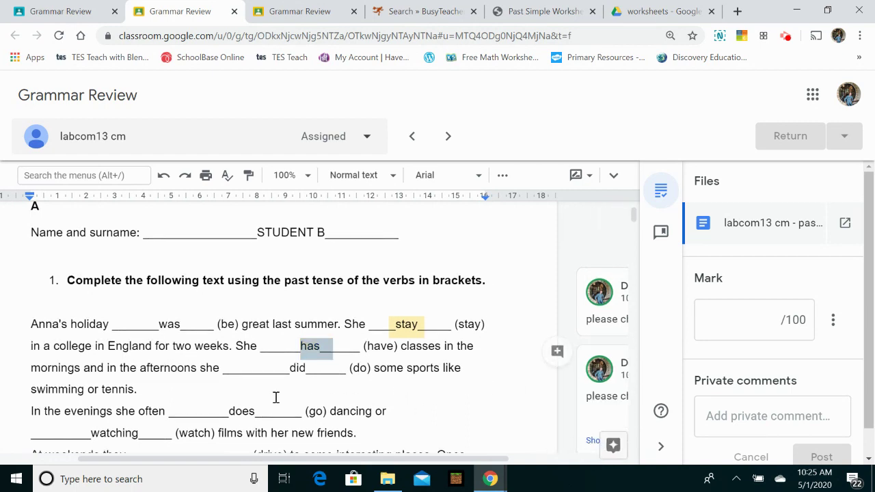
pyautogui.moveTo(265, 411); pyautogui.dragTo(224, 410)
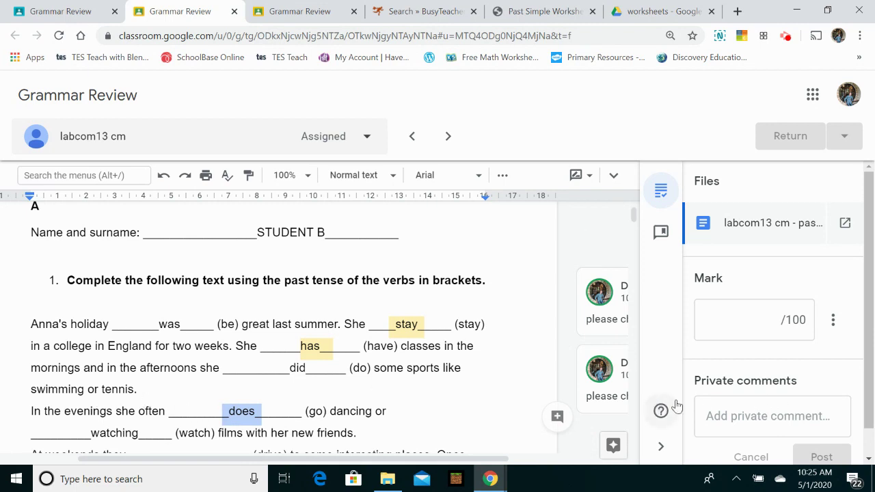
# Write a private comment asking to check answers again and use the past tense
pyautogui.click(751, 419)
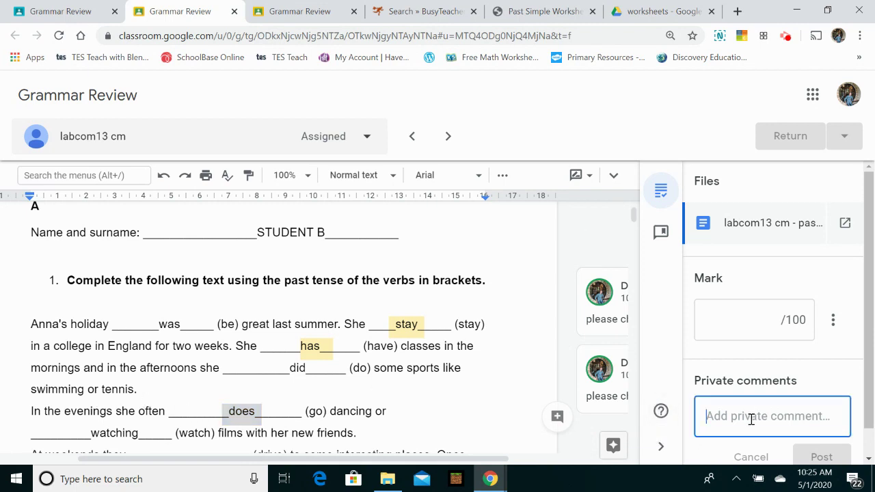
pyautogui.write('Please')
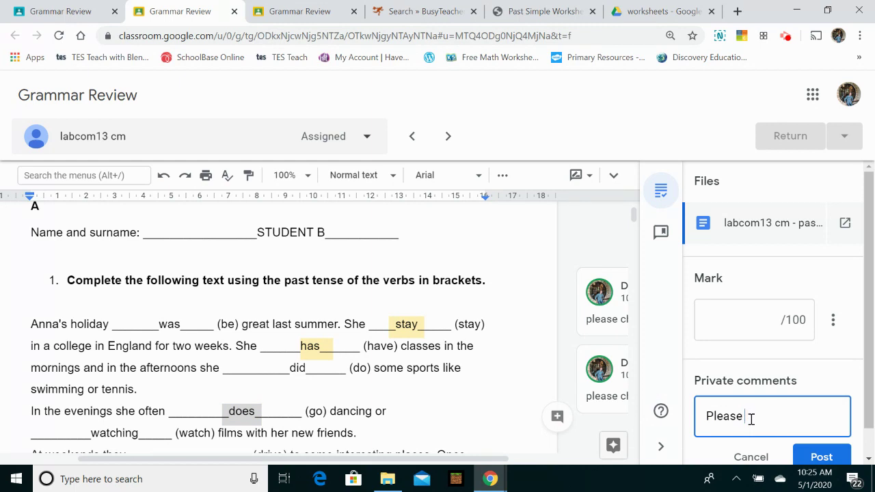
pyautogui.write(' chek you  w')
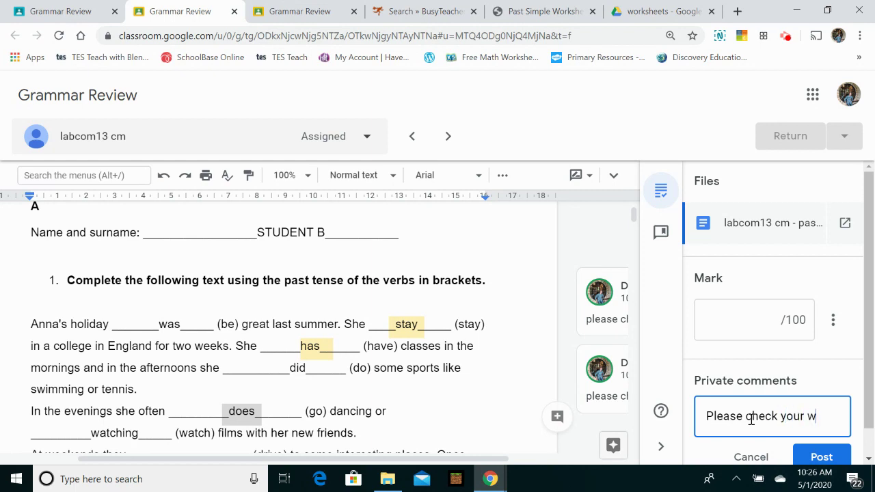
pyautogui.write('answers fg')
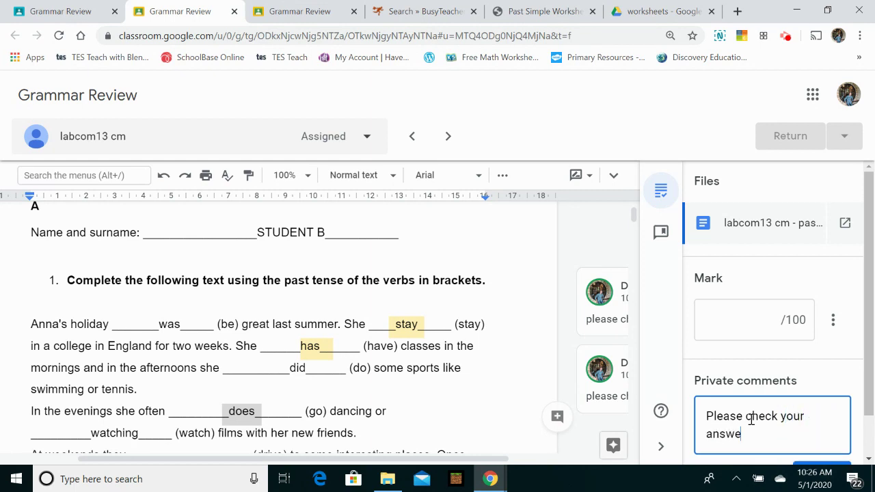
pyautogui.press('BackSpace')
pyautogui.press('BackSpace')
pyautogui.write('again befor ')
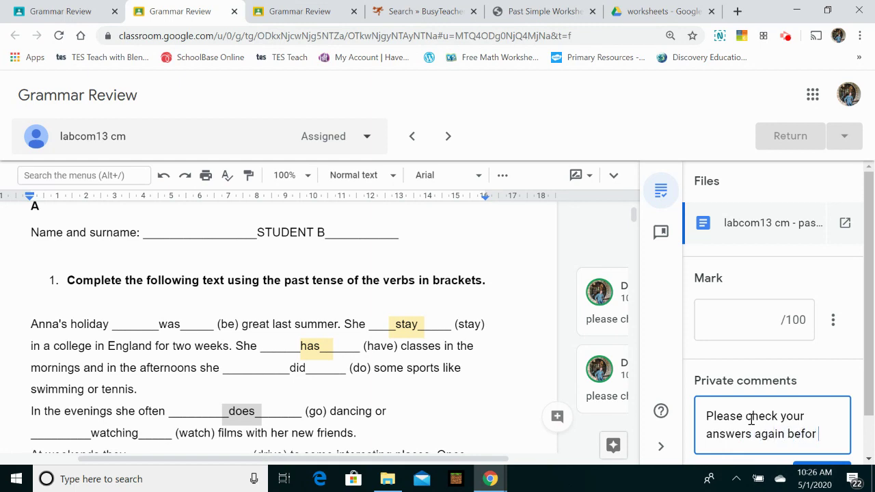
pyautogui.write('you')
pyautogui.press('Left')
pyautogui.press('Left')
pyautogui.press('Left')
pyautogui.press('Left')
pyautogui.write('e')
pyautogui.press('Right')
pyautogui.press('Right')
pyautogui.press('Right')
pyautogui.press('Right')
pyautogui.write('hand')
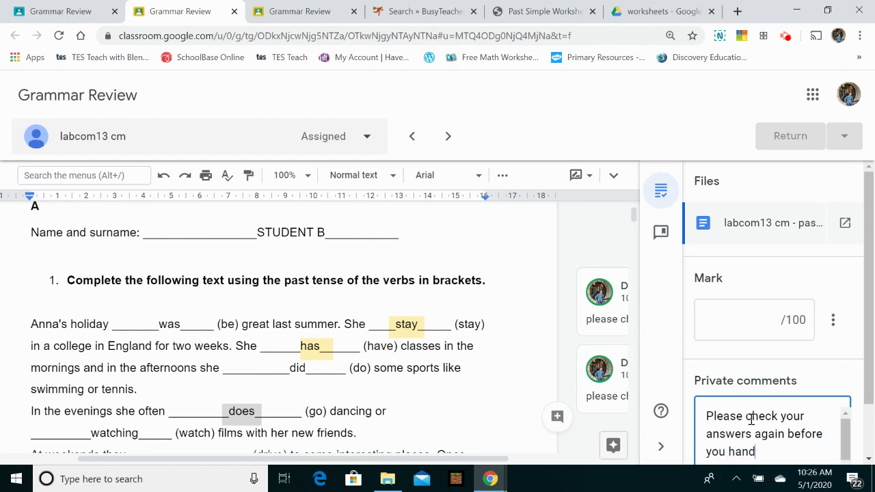
pyautogui.write(' this in. Remember to you')
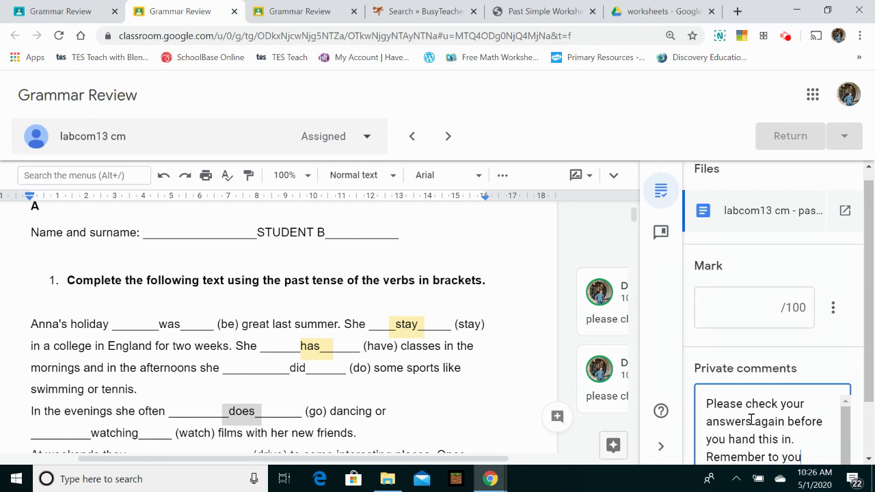
pyautogui.press('BackSpace')
pyautogui.press('BackSpace')
pyautogui.press('BackSpace')
pyautogui.write('use the past tense')
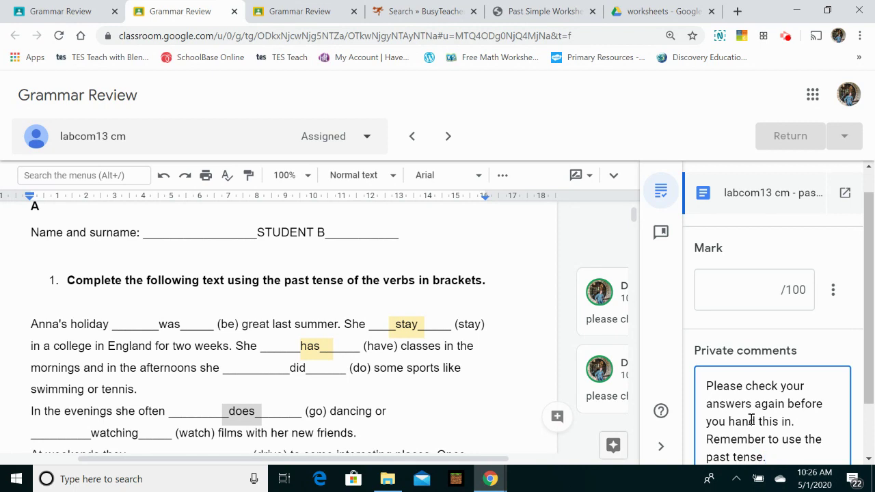
pyautogui.write('.')
# Post the private comment and advance to the fourth student's worksheet
pyautogui.scroll(-1, 807, 373)
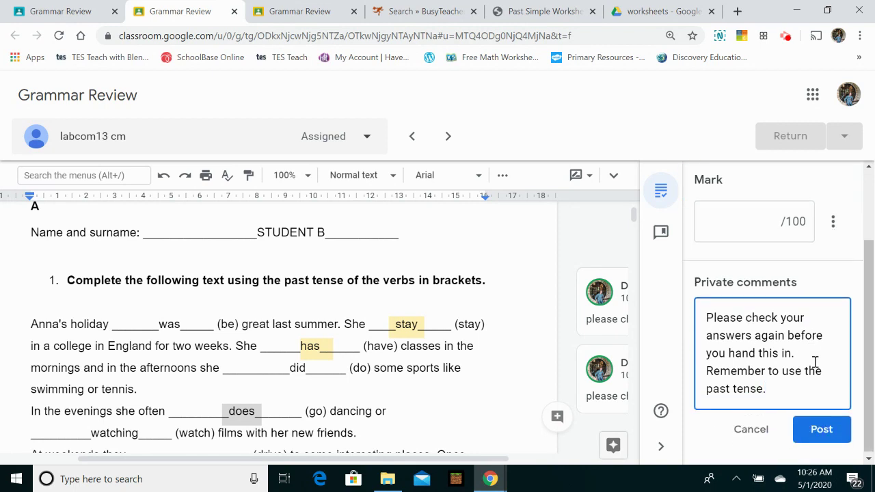
pyautogui.click(837, 427)
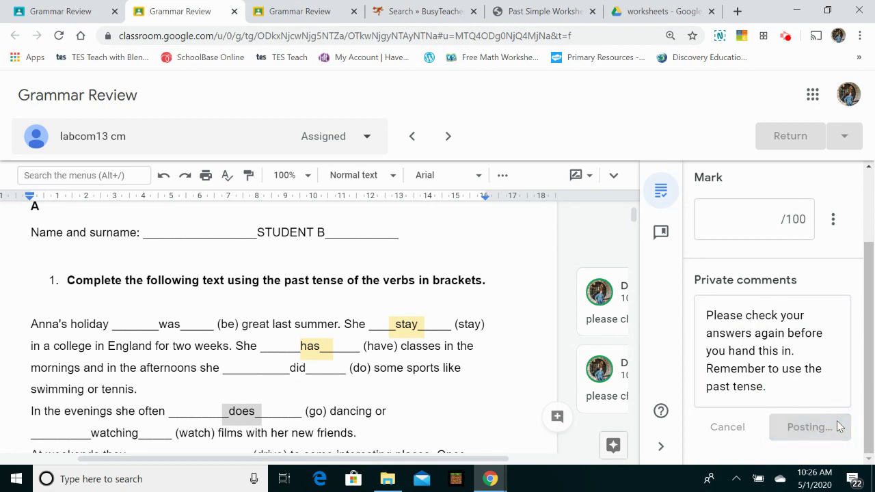
pyautogui.click(449, 138)
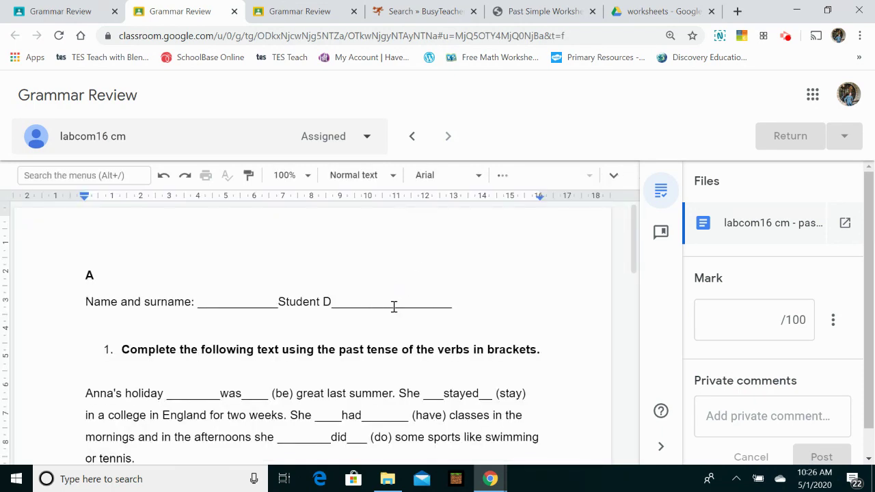
# Review Student D's past-tense answers, then return to the Student work overview
pyautogui.scroll(-1, 381, 326)
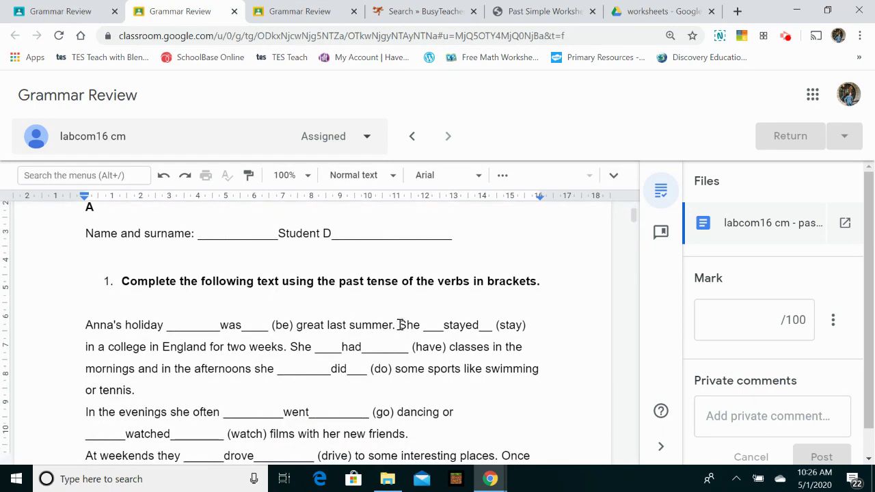
pyautogui.scroll(-2, 363, 405)
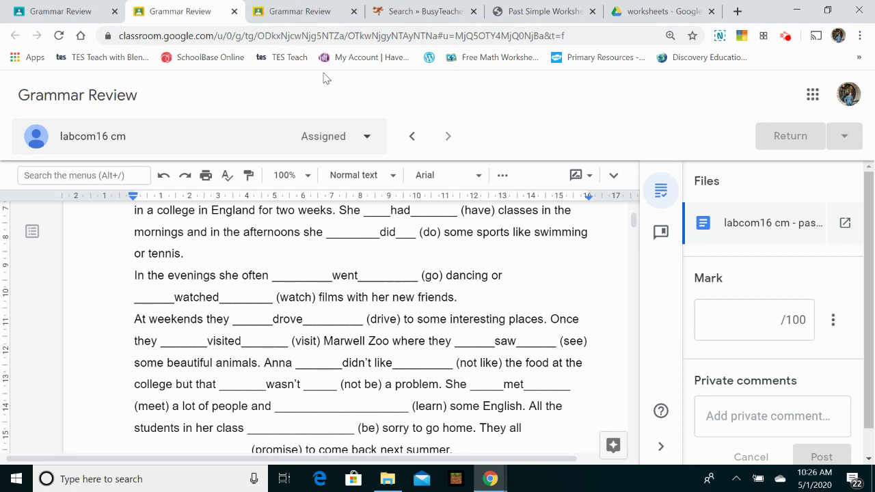
pyautogui.click(58, 8)
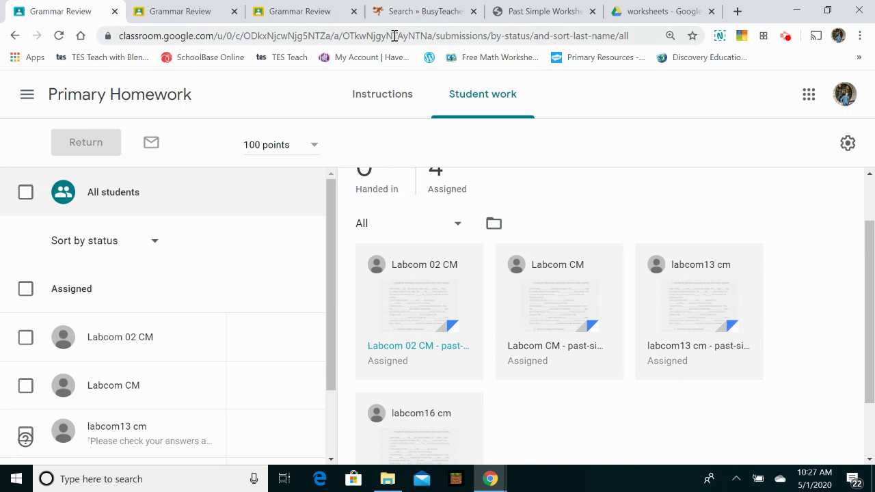
# Show the Grammar Review instructions with the past-simple-7c worksheet and 100 points
pyautogui.click(388, 95)
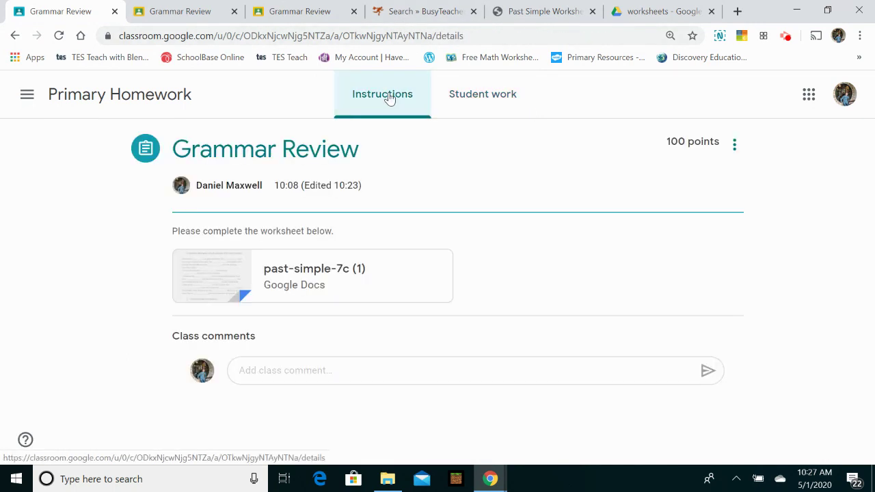